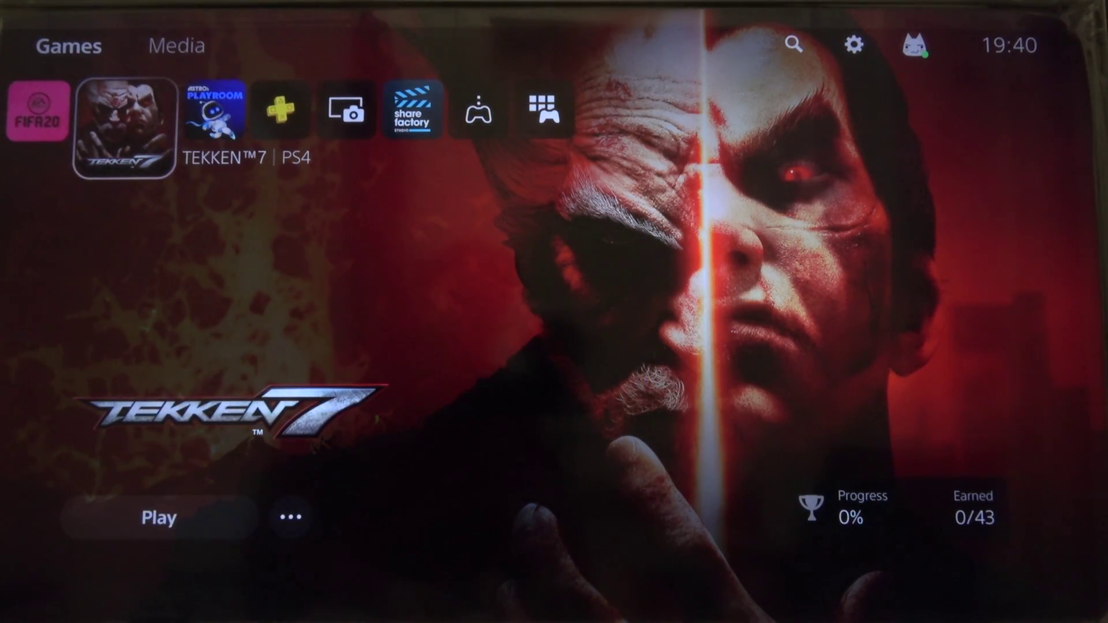
- Move from the home screen game row up to the settings gear and open Settings
key("Right")
key("Right")
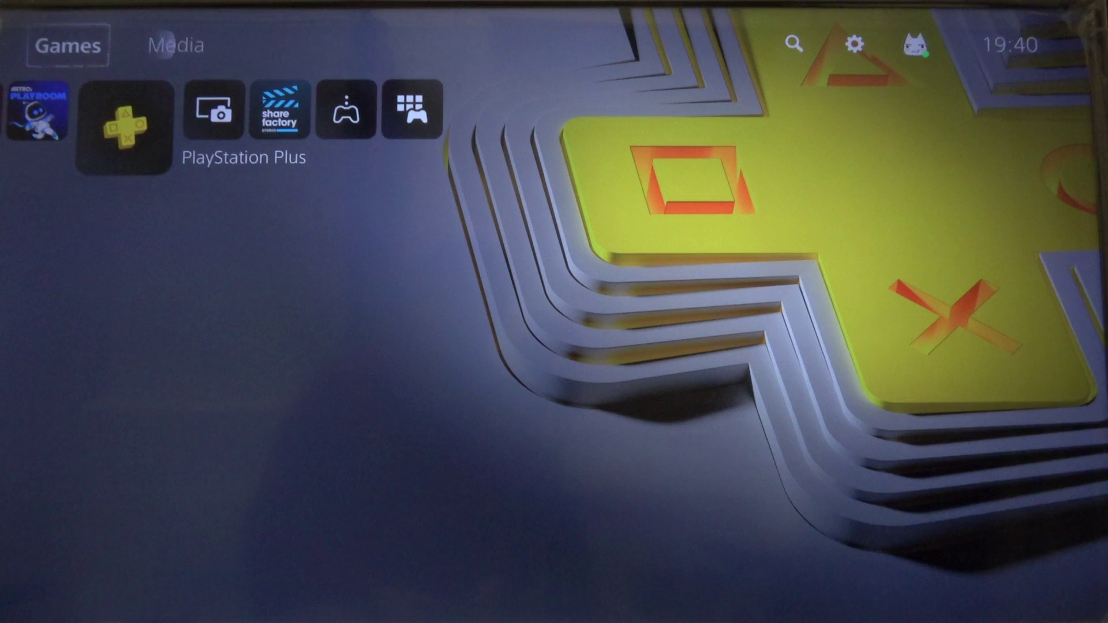
key("Up")
key("Left")
key("Return")
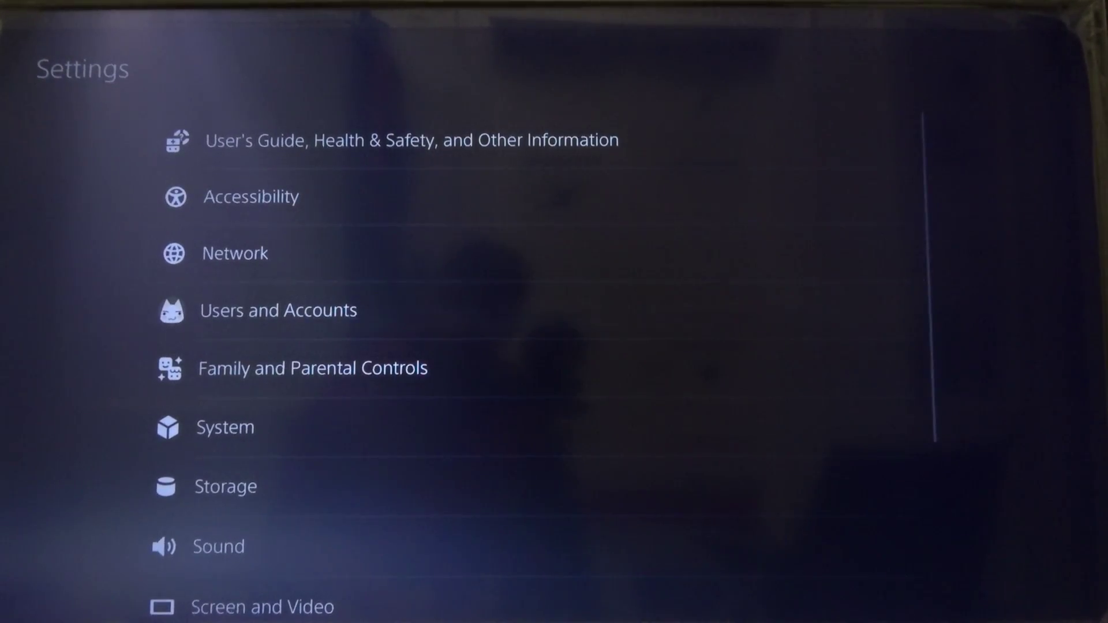
- Open Storage and bring up the Console Storage breakdown, with Media Gallery at 69.92 MB
key("Down")
key("Return")
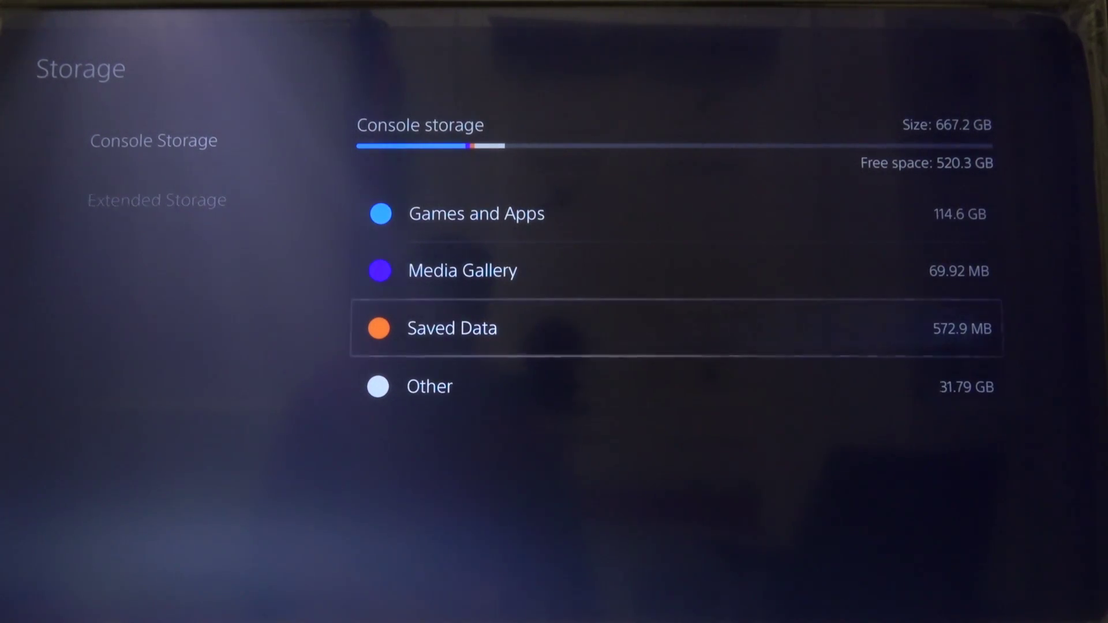
key("Up")
key("Return")
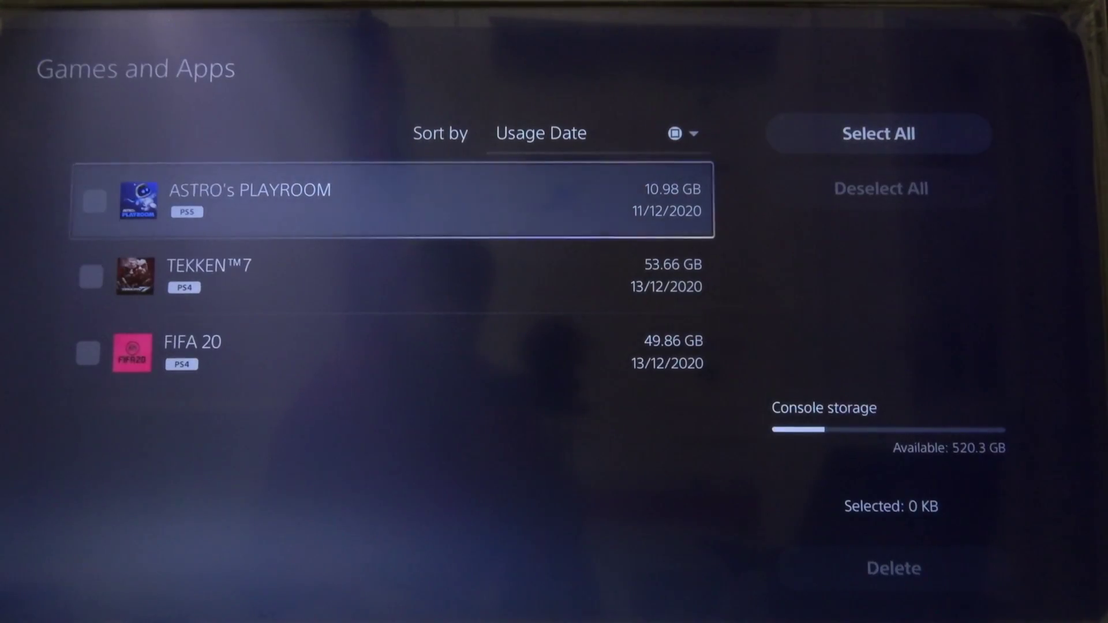
key("Down")
key("Return")
key("Return")
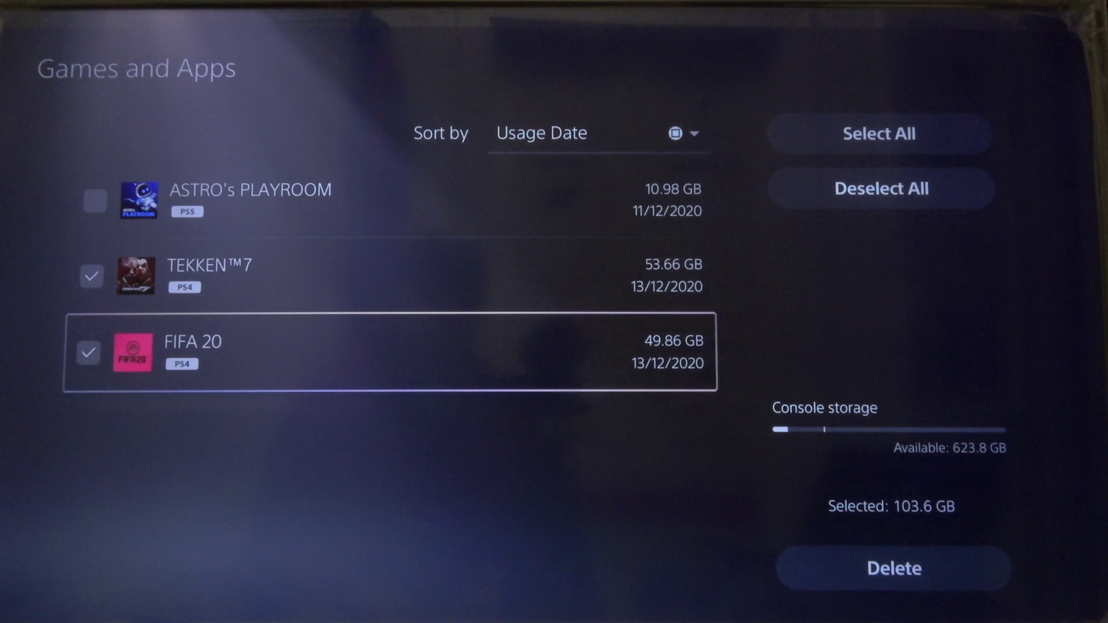
key("Right")
key("Left")
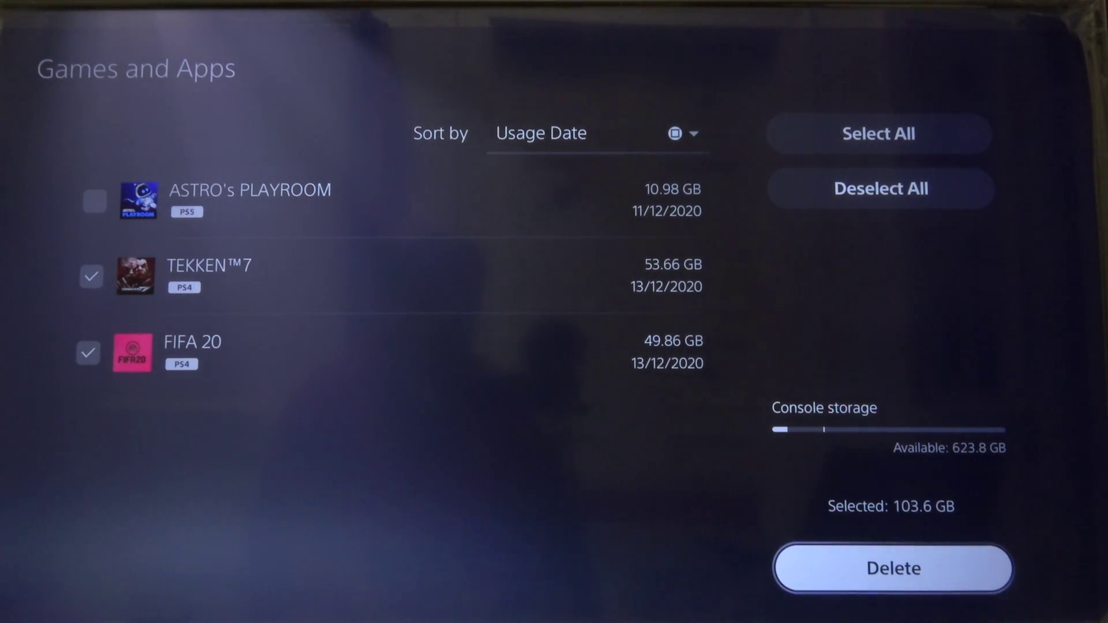
key("Return")
key("Right")
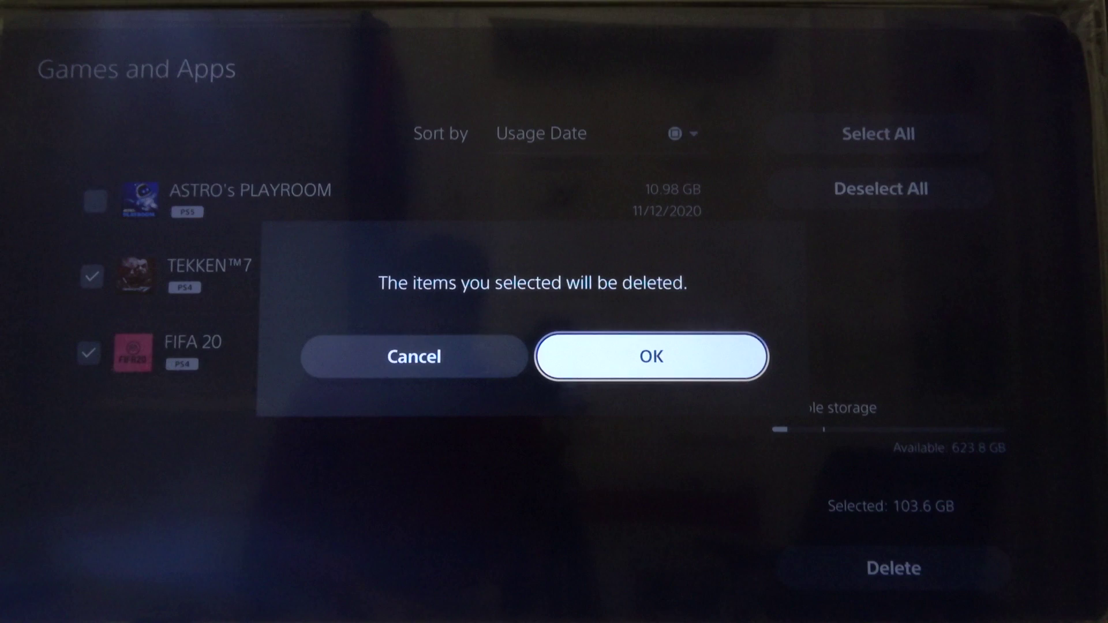
key("Left")
key("Return")
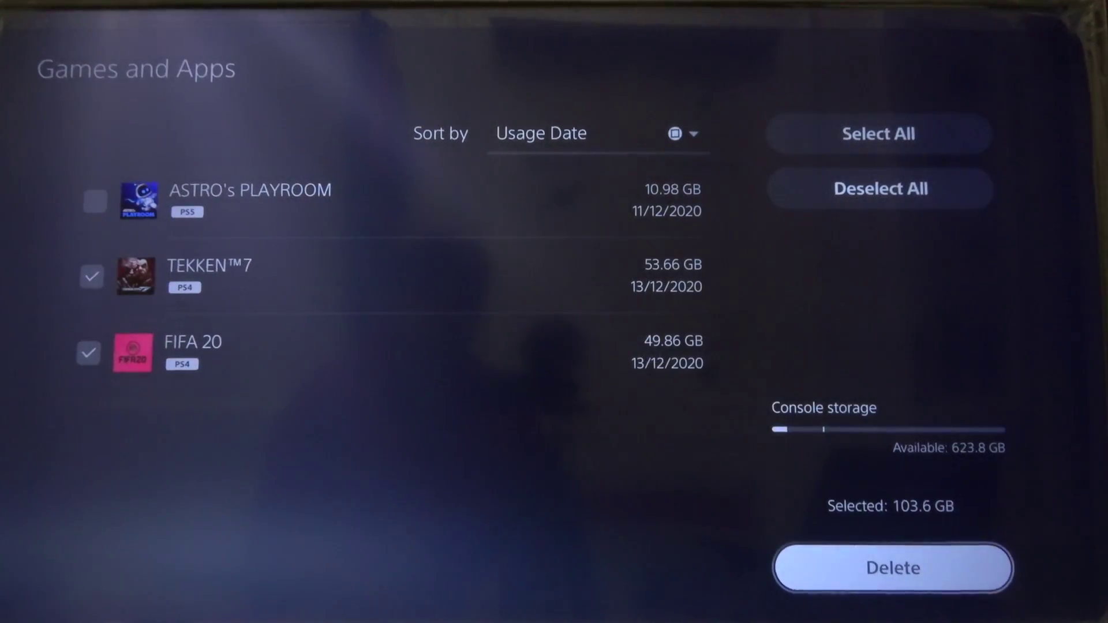
- Leave the games list, open Media Gallery storage and start multi-select mode
key("Escape")
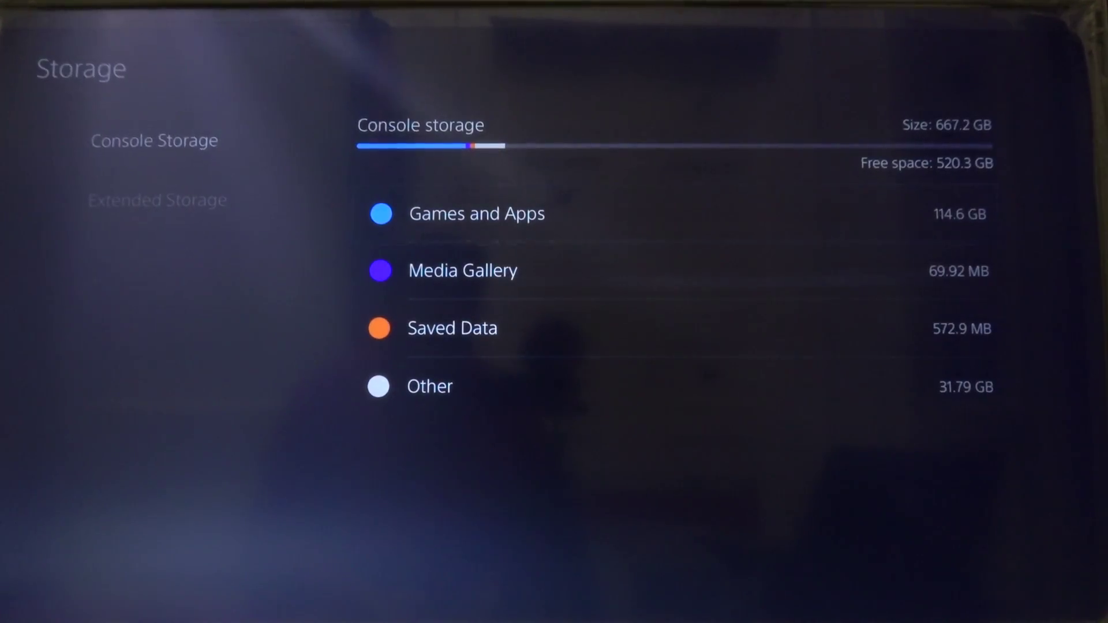
key("Down")
key("Return")
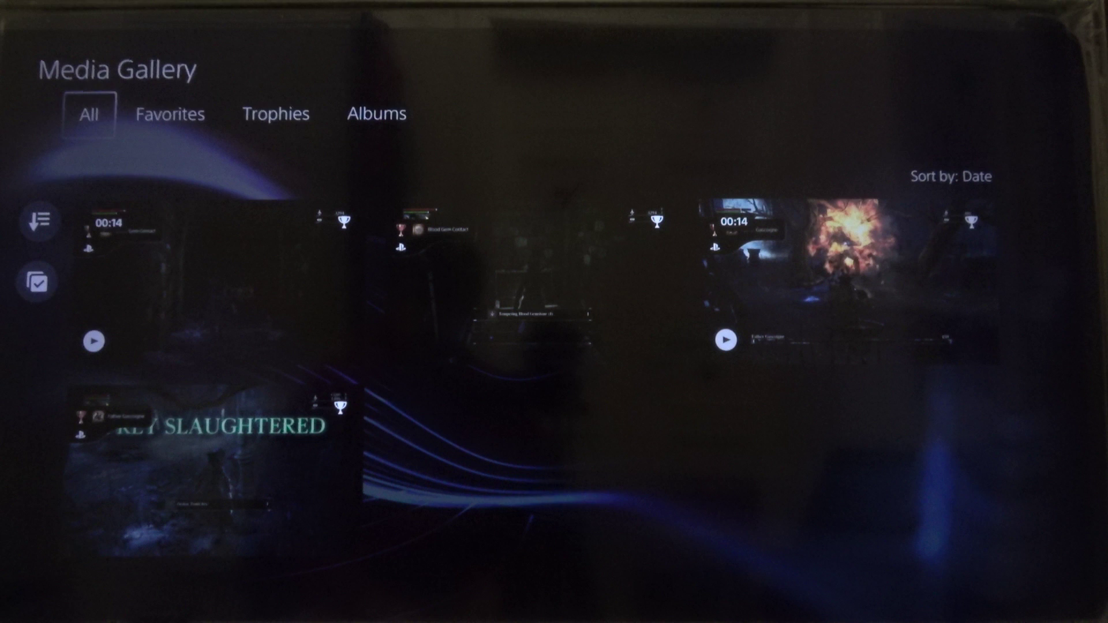
key("Right")
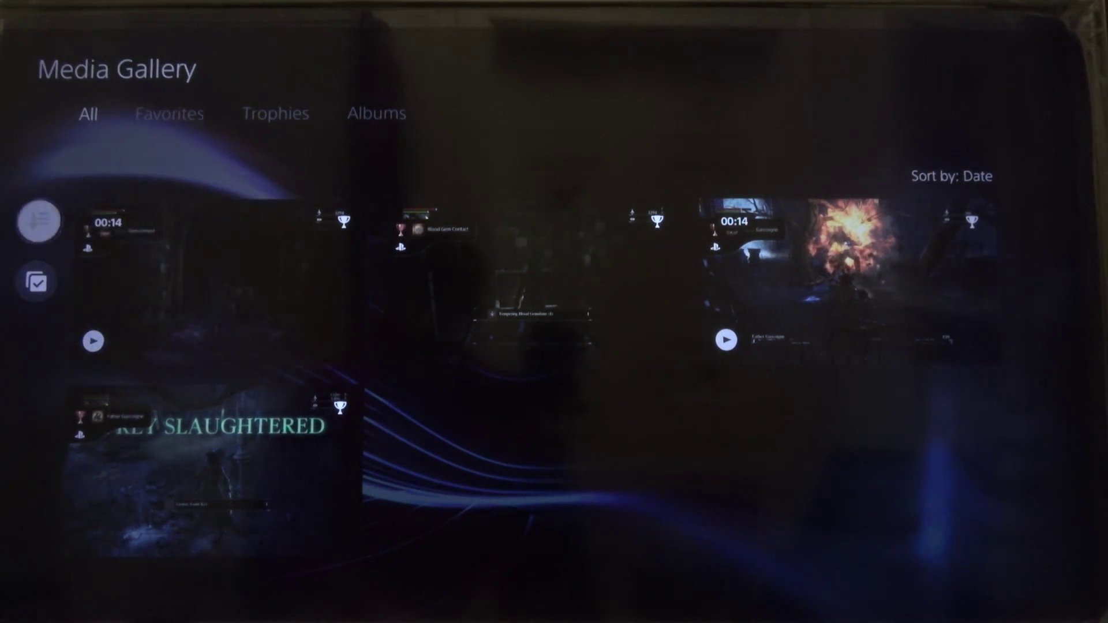
key("Return")
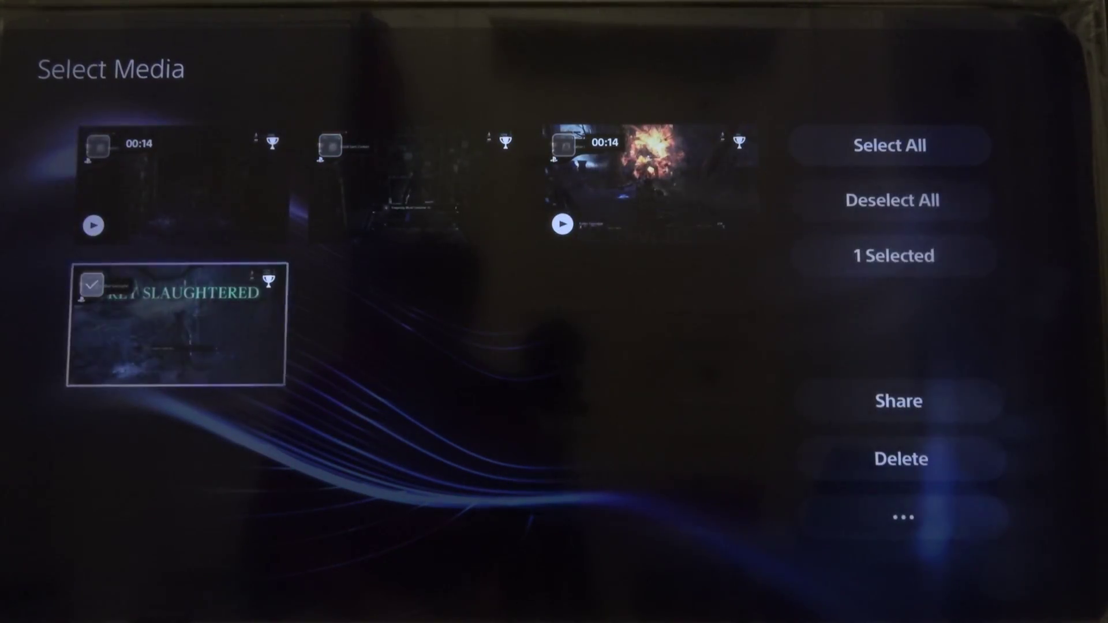
- Tick two captures, including the explosion clip, then delete them and confirm
key("Up")
key("Right")
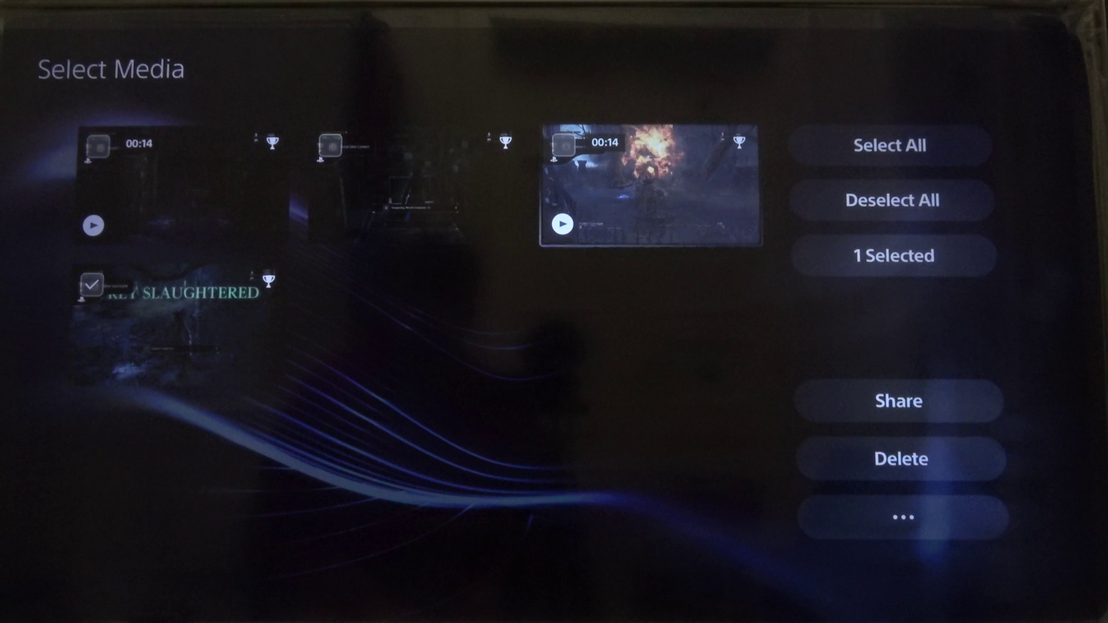
key("Return")
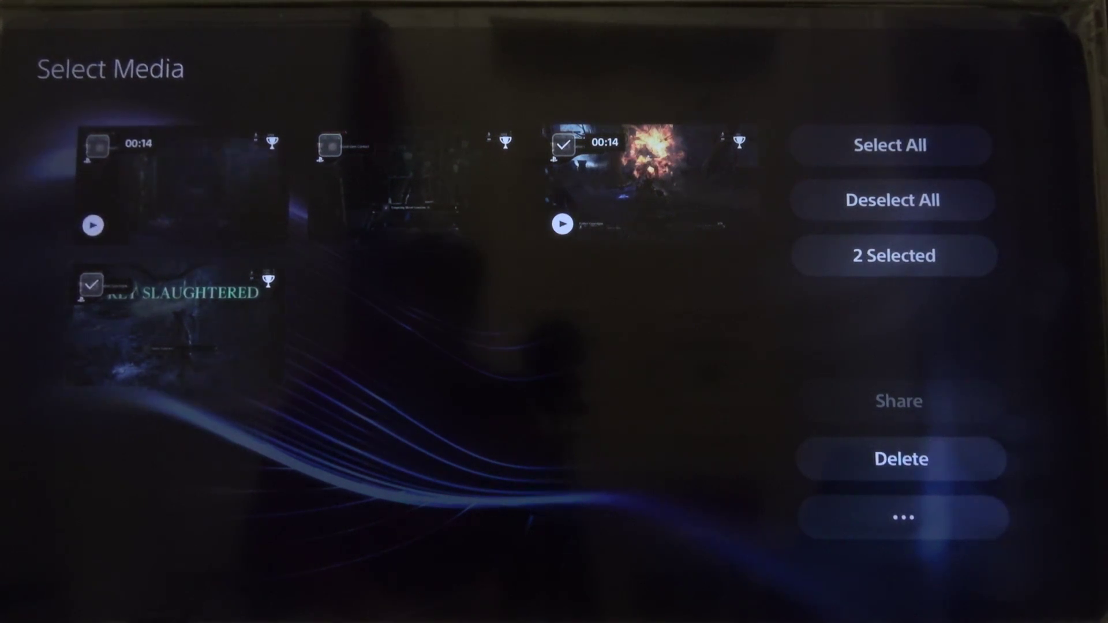
key("Right")
key("Down")
key("Down")
key("Down")
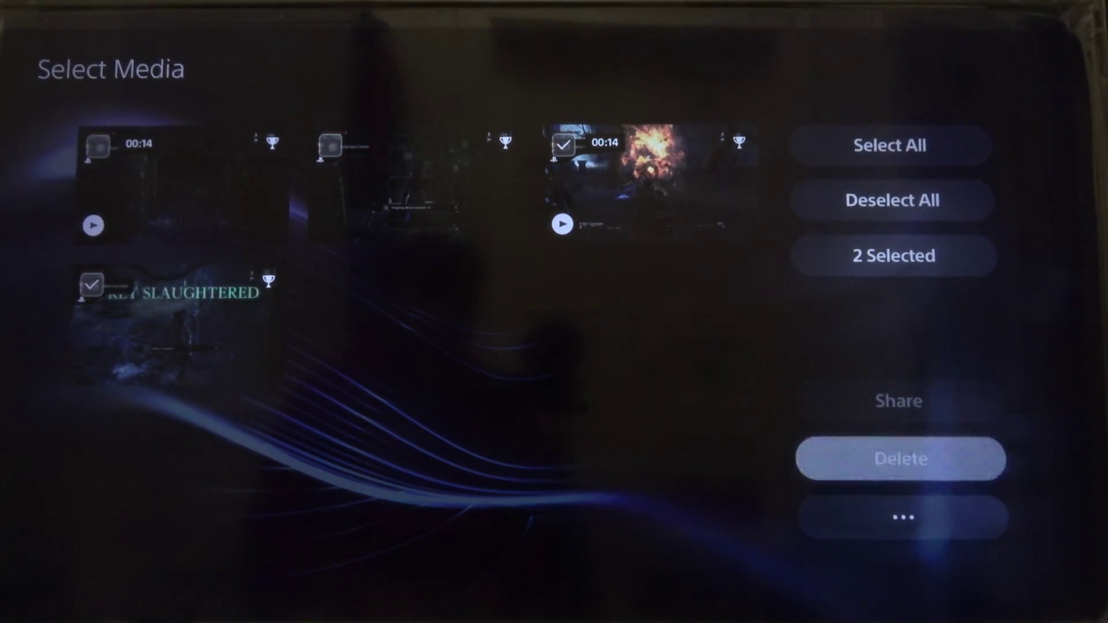
key("Return")
key("Right")
key("Return")
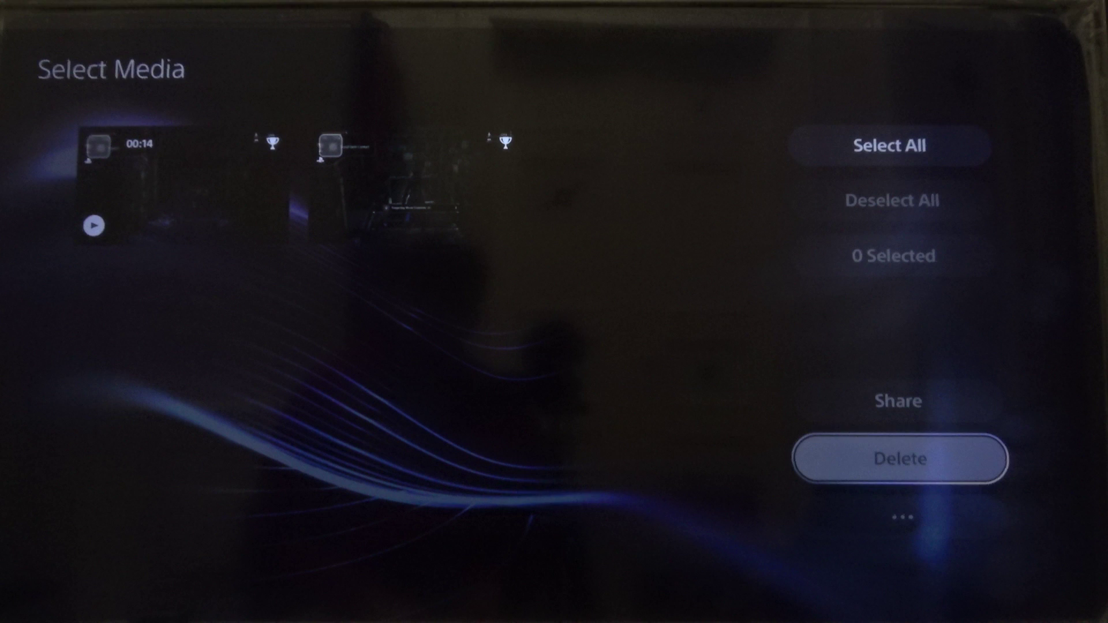
- Exit capture selection, then open and dismiss the Other storage explanation with OK
key("Escape")
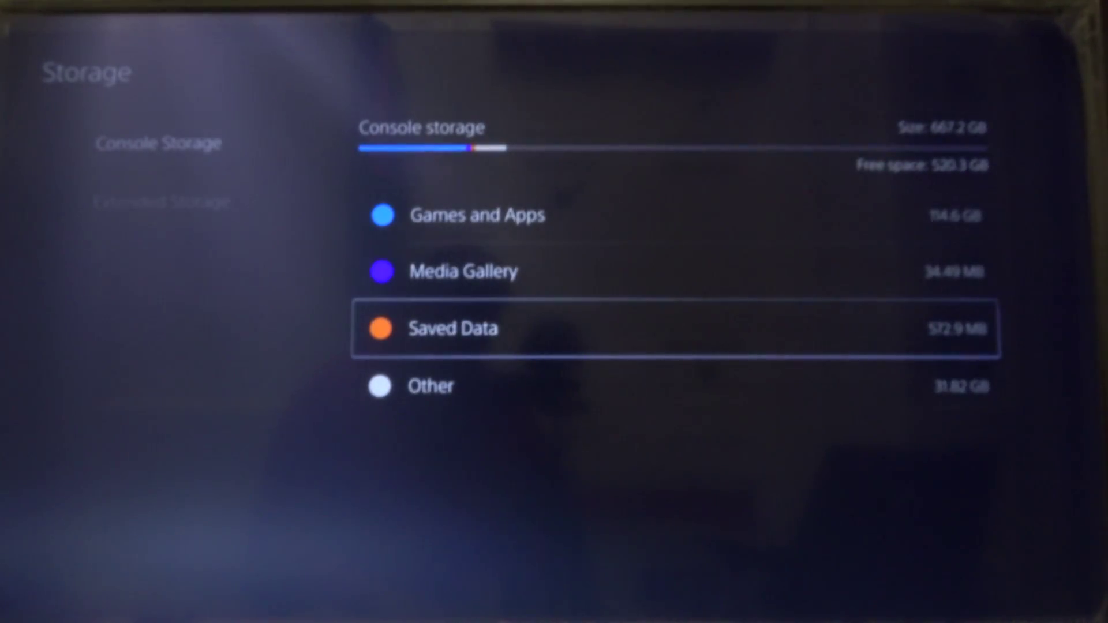
key("Down")
key("Return")
key("Return")
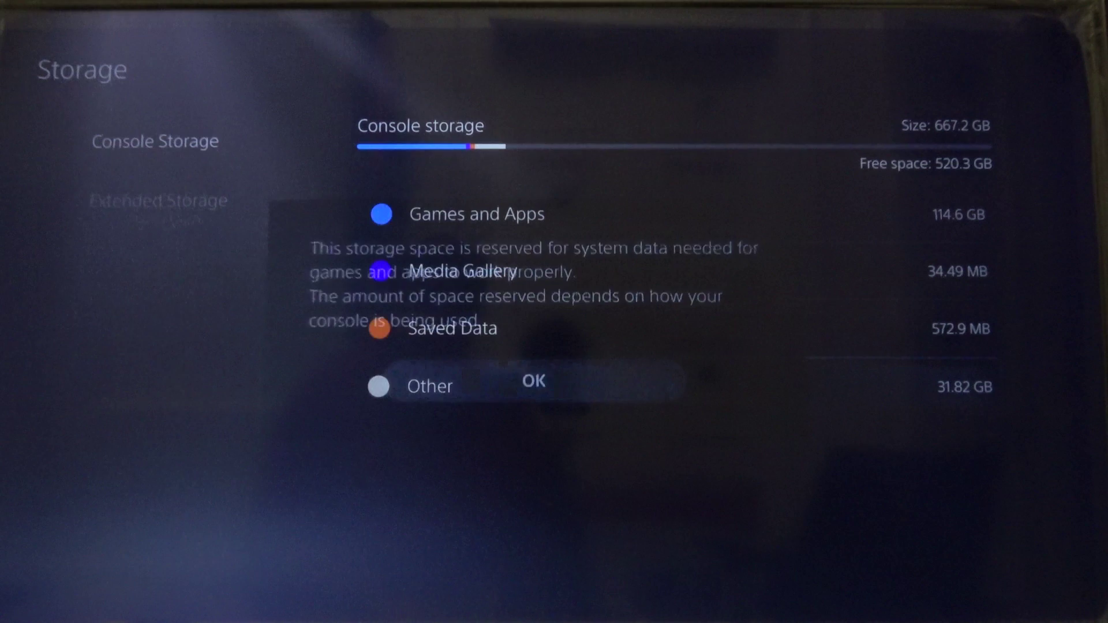
key("Return")
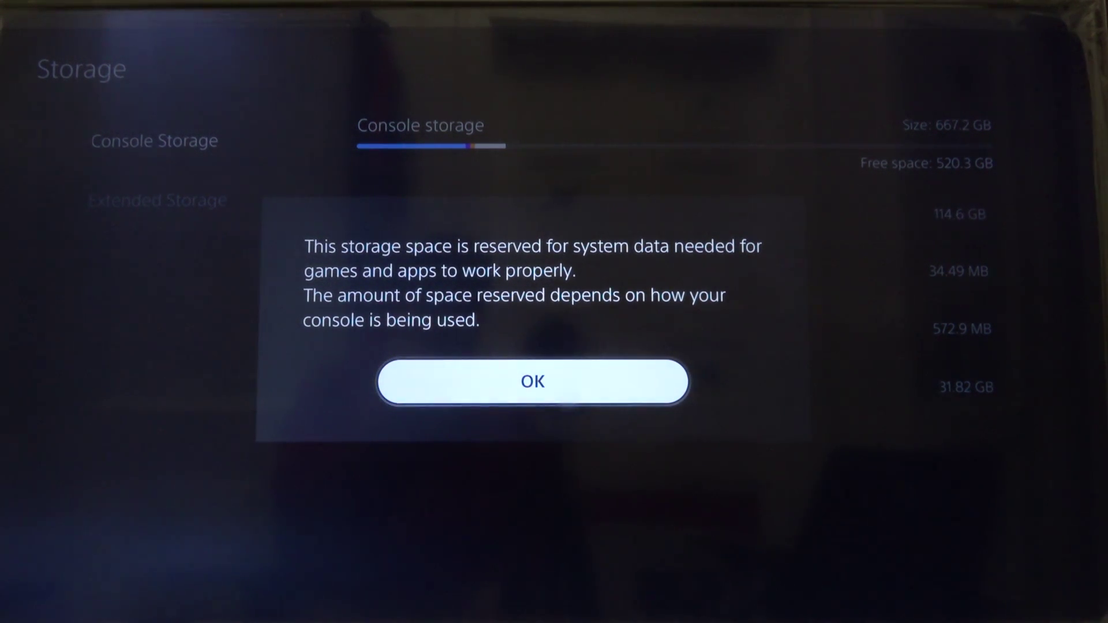
key("Return")
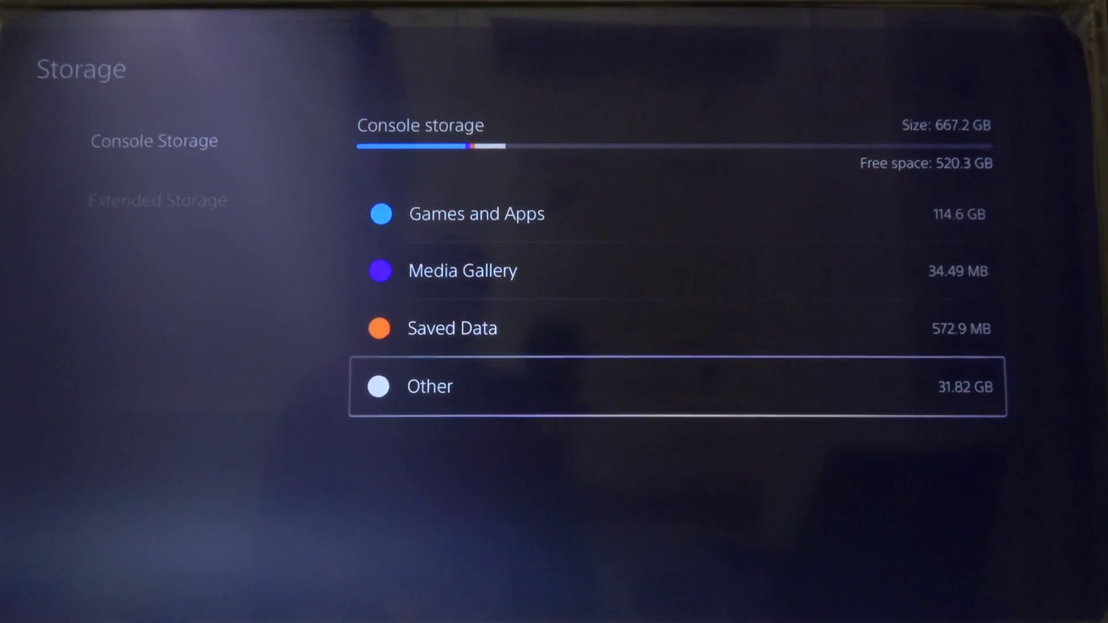
- Check the extended storage details, then back out to the home screen showing Remote Play
key("Down")
key("Up")
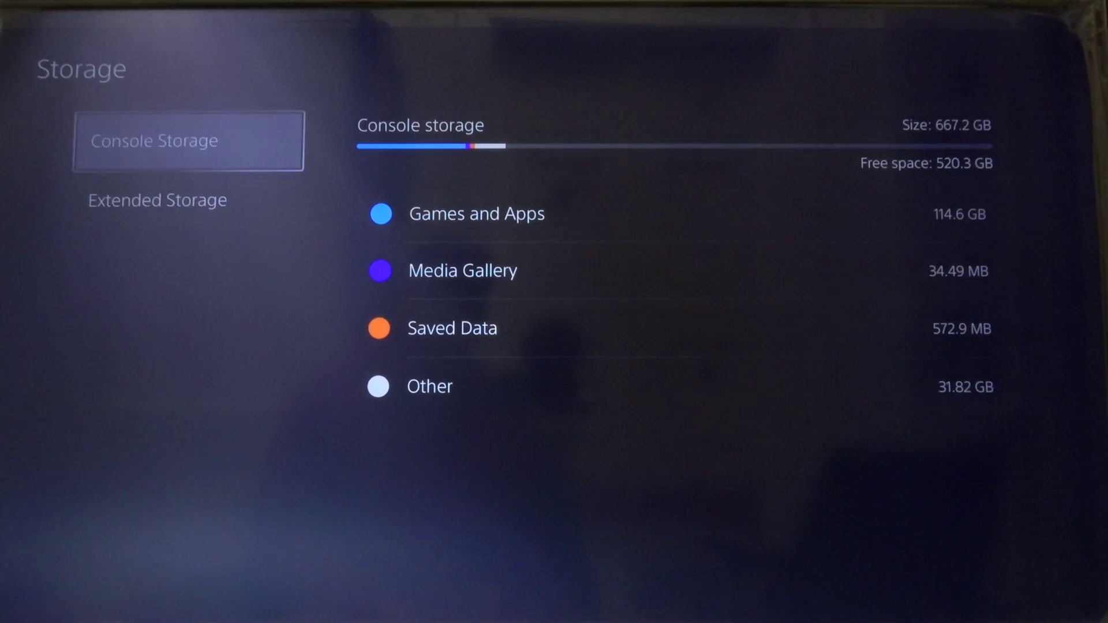
key("Escape")
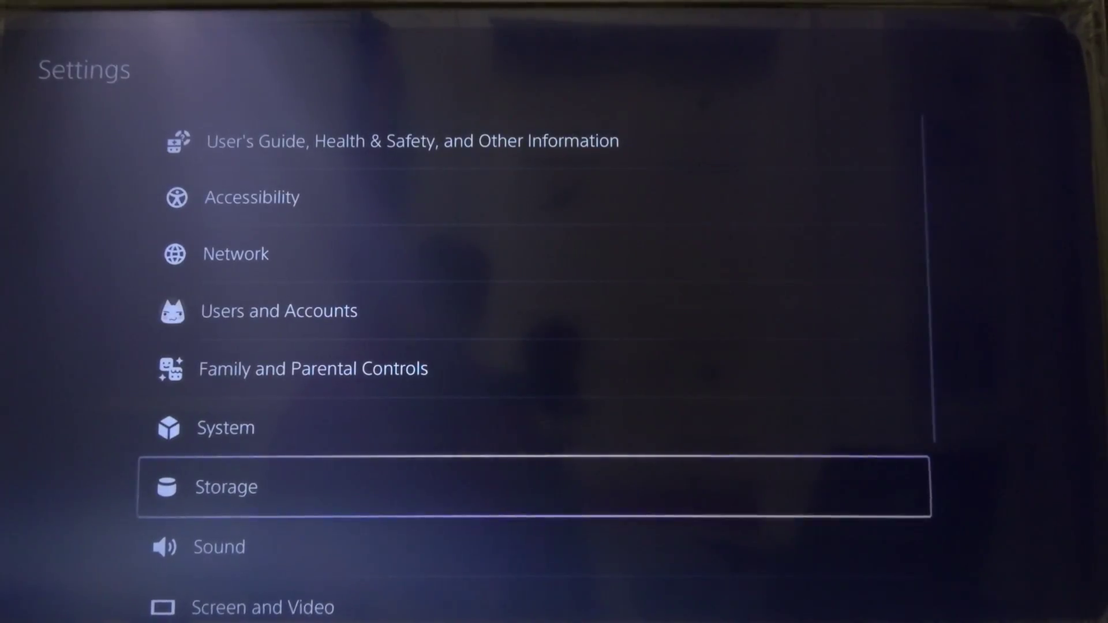
key("Escape")
key("Right")
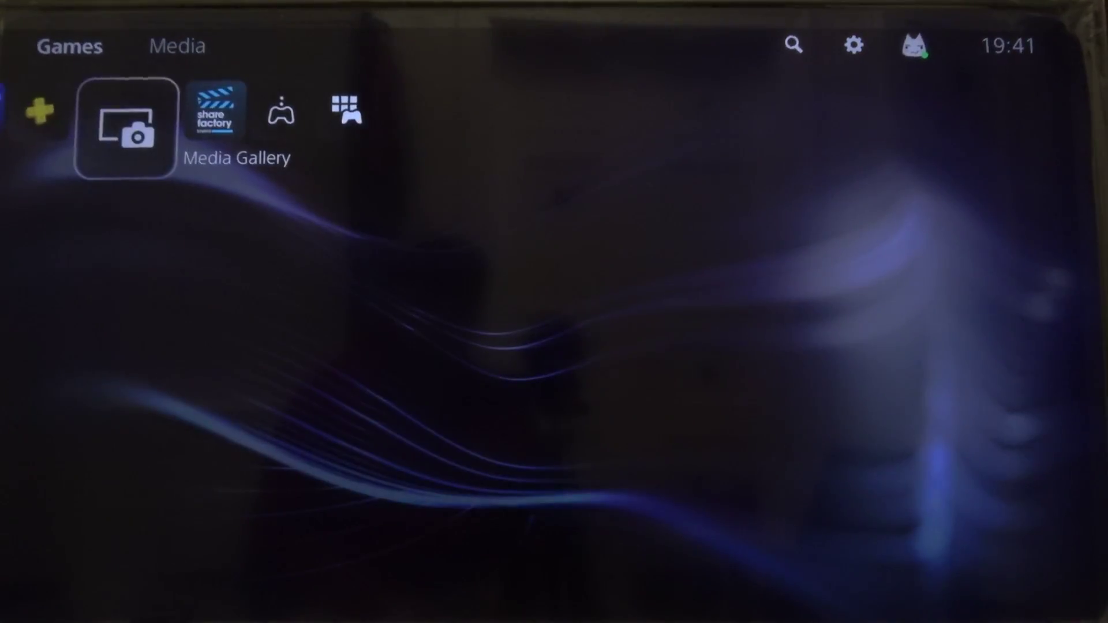
key("Right")
key("Right")
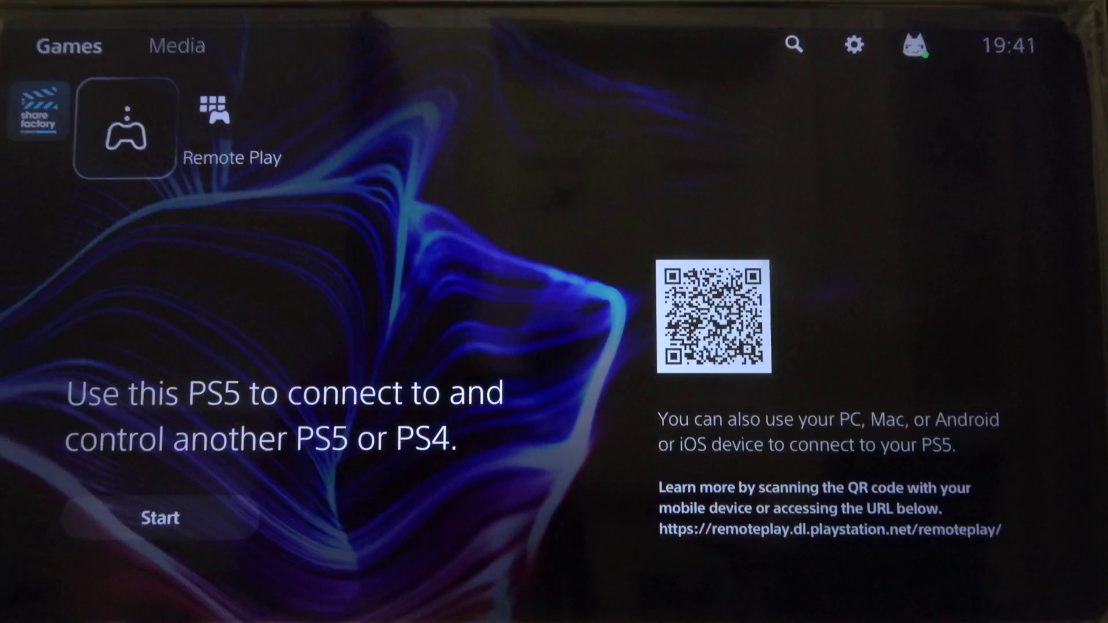